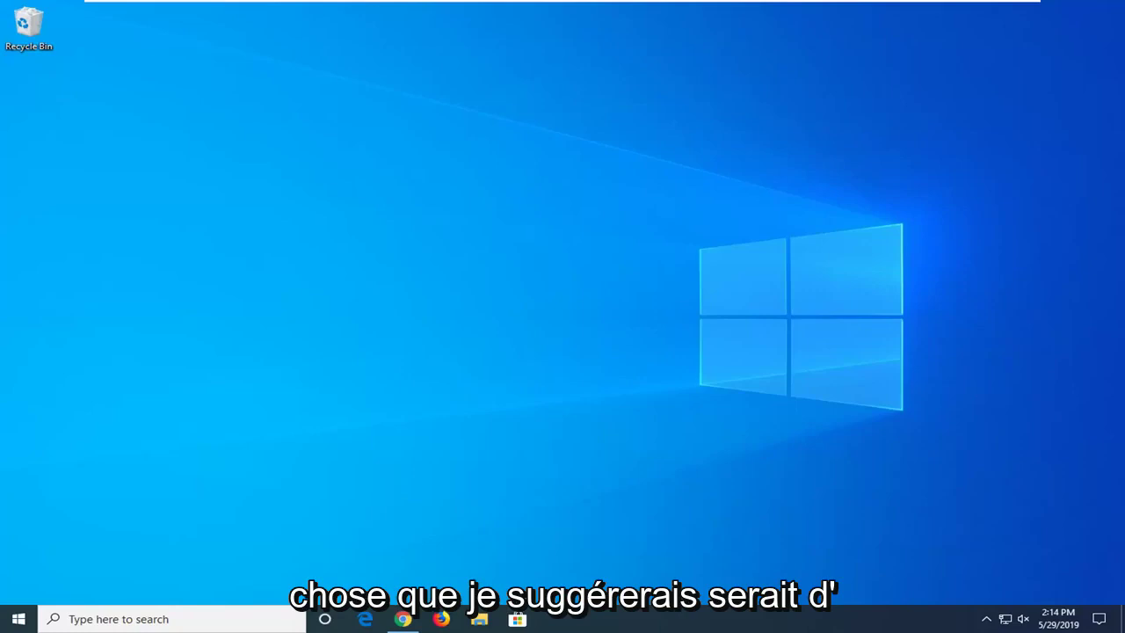
- Search Windows for "troubleshoot" and open the Troubleshoot settings
click(19, 620)
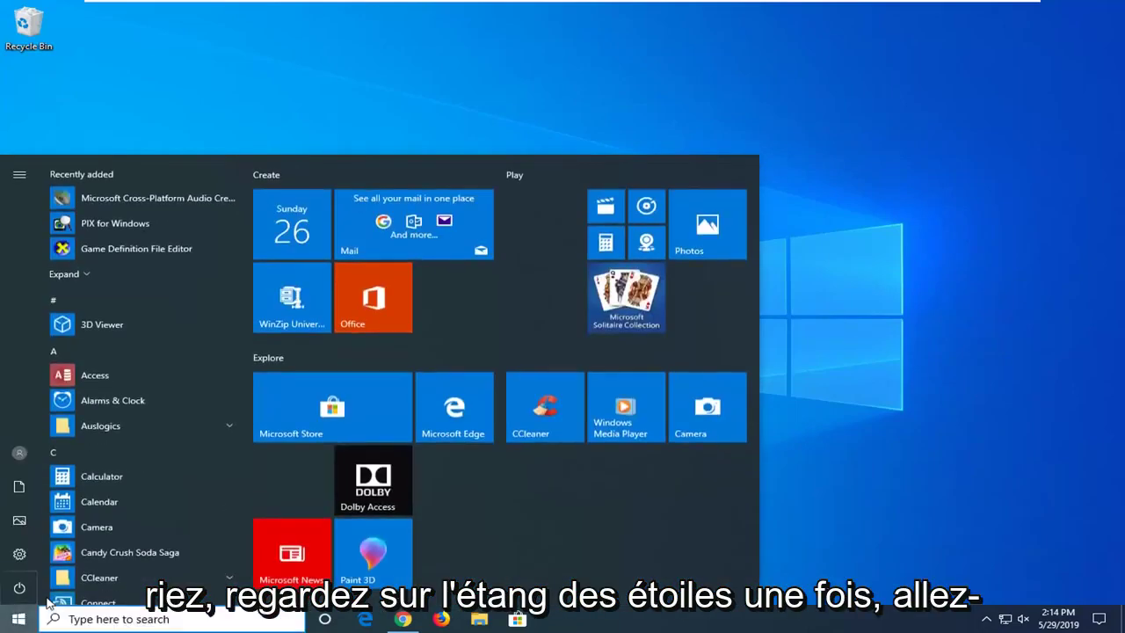
text(tro)
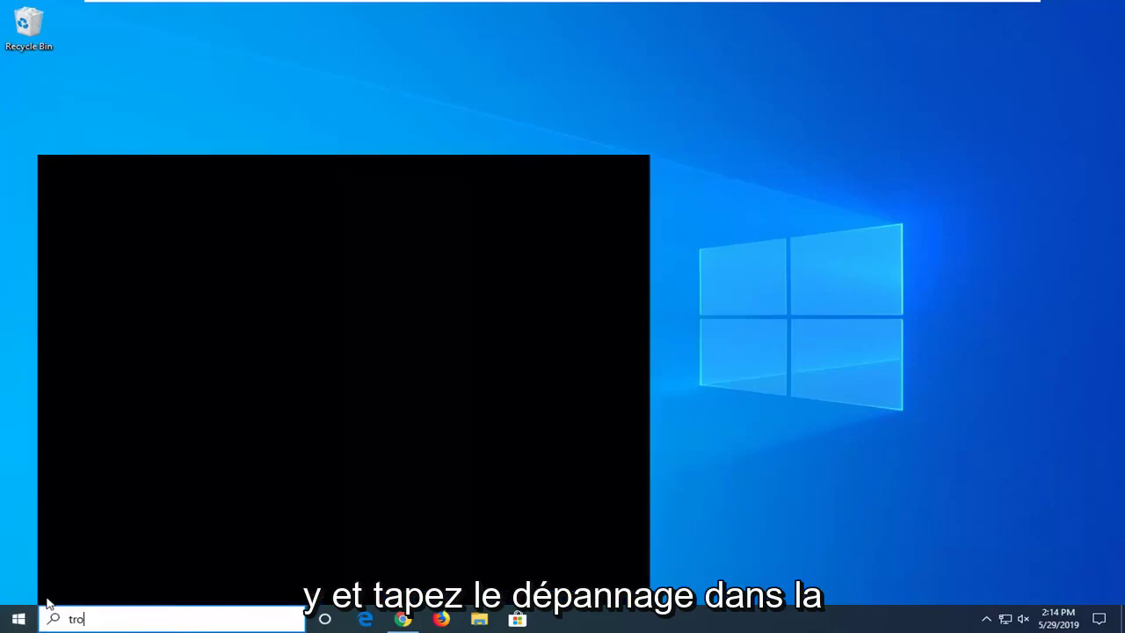
text(ubleshoot)
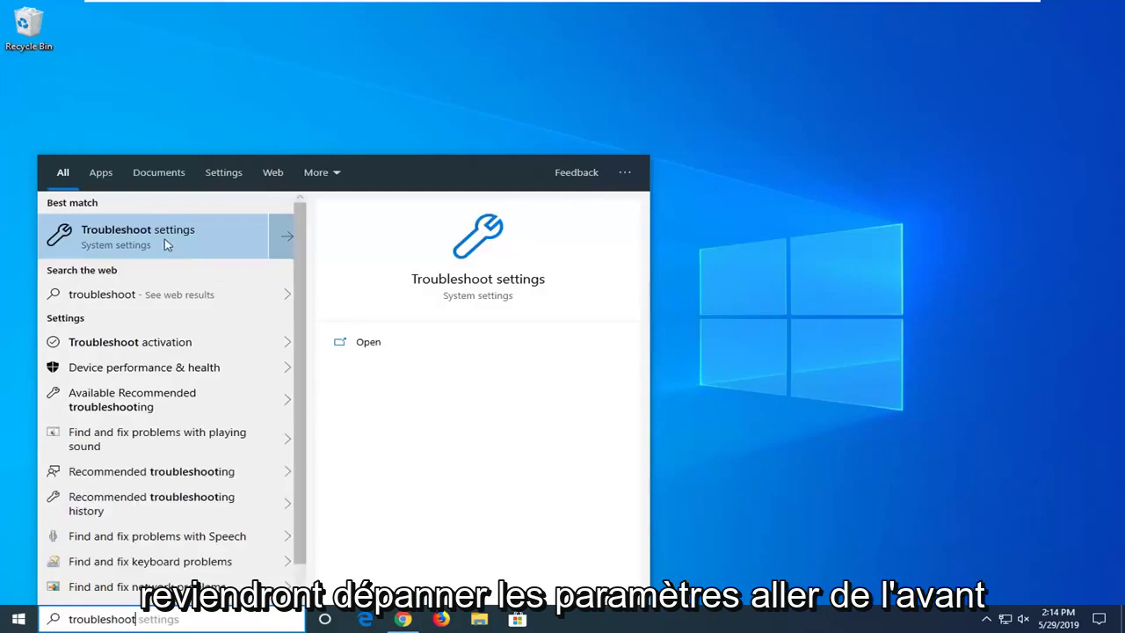
click(167, 245)
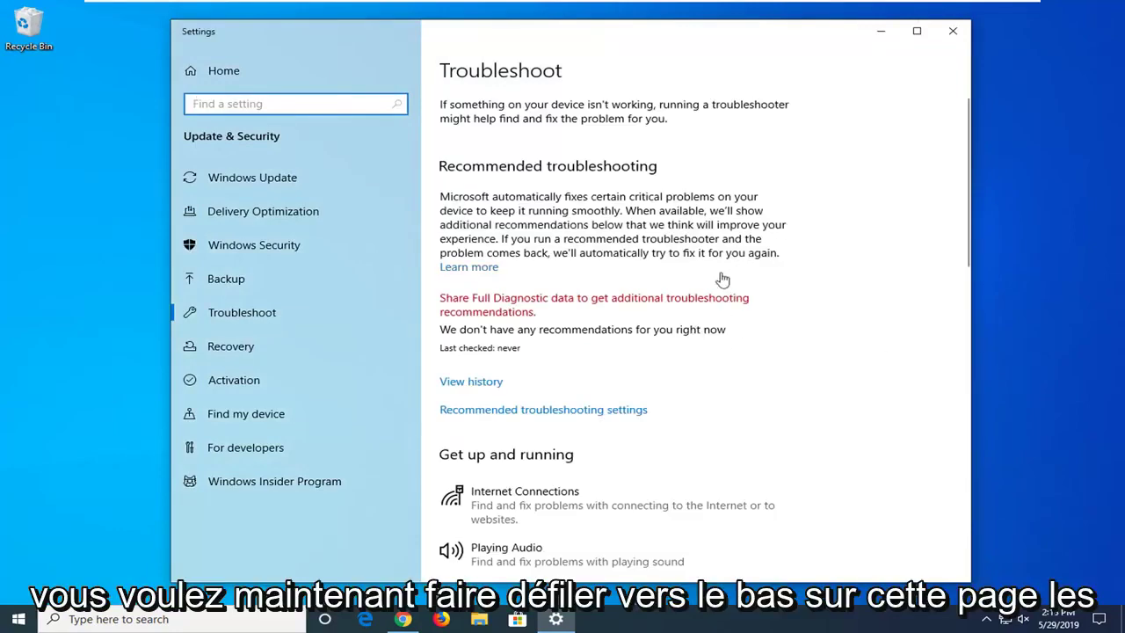
- Run the Printer troubleshooter from the "Get up and running" section
scroll(721, 283, down, 3)
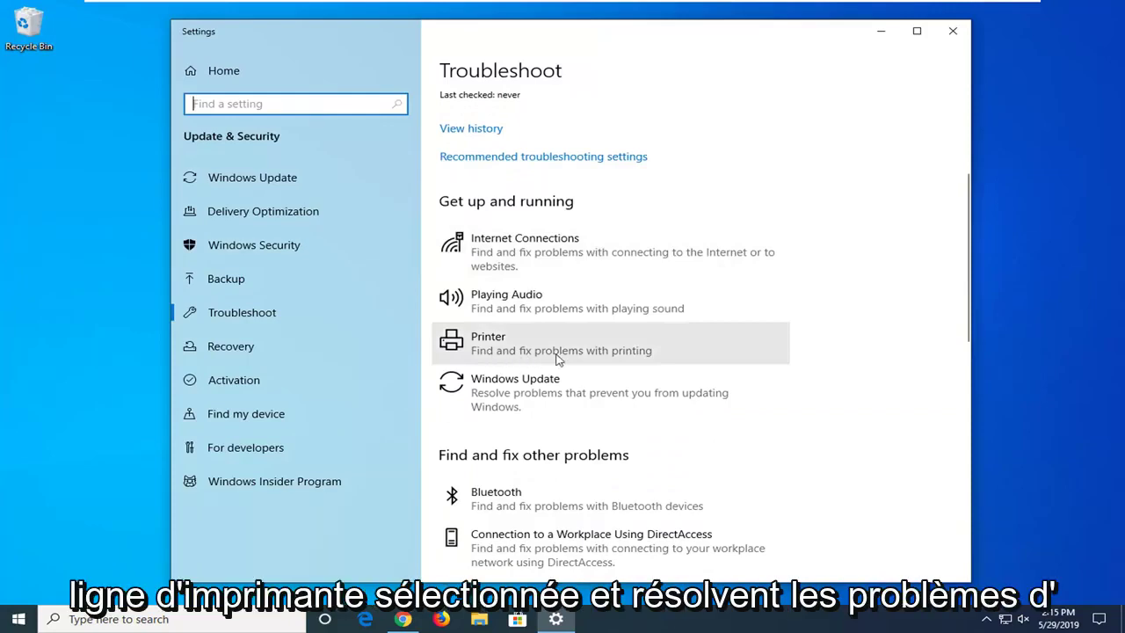
click(594, 353)
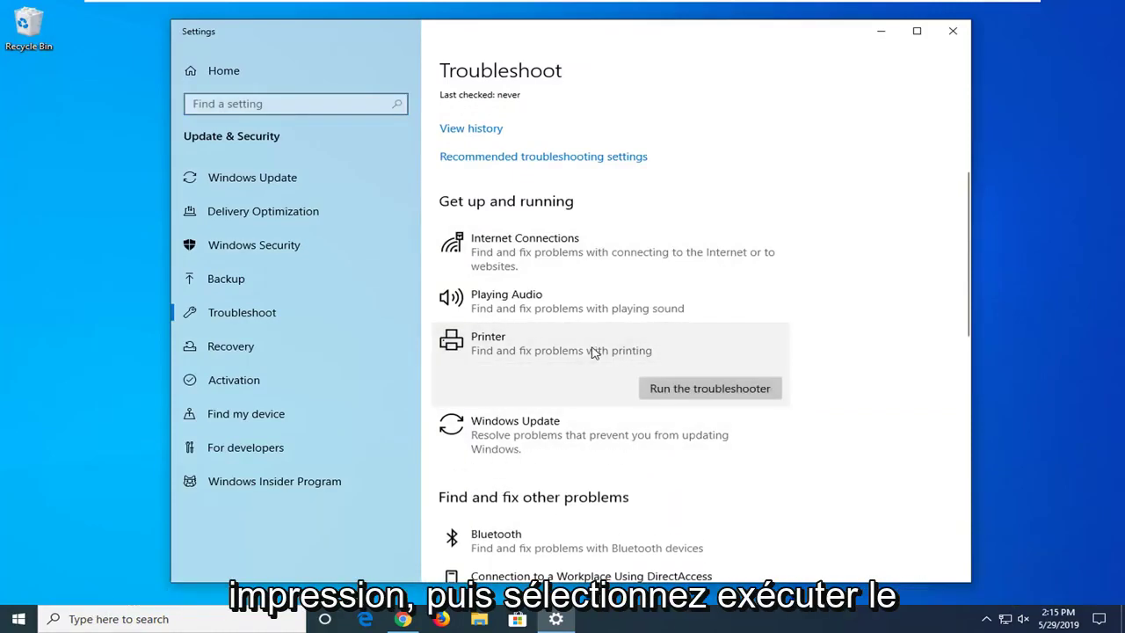
click(678, 389)
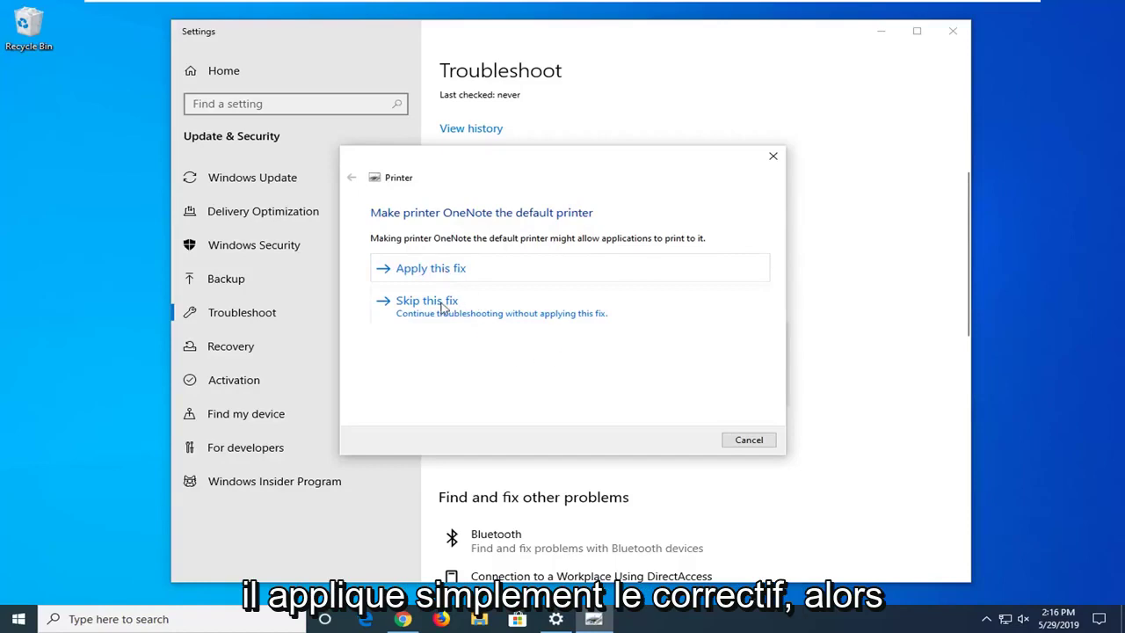
- Apply the fix that makes OneNote the default printer, and close the troubleshooter and the Settings window
click(446, 268)
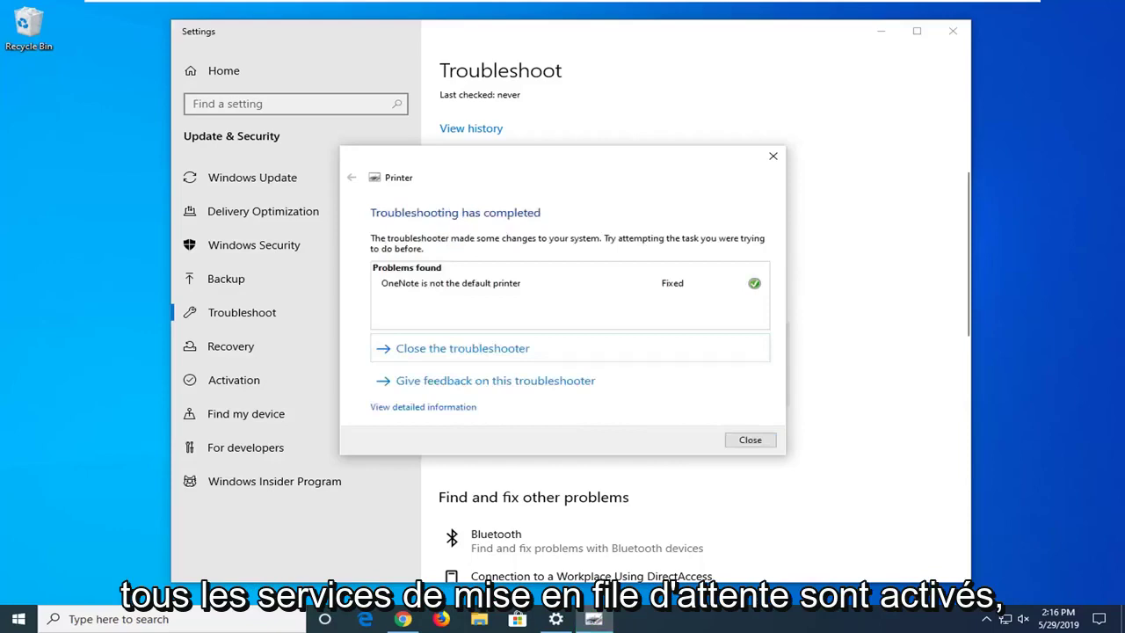
click(752, 440)
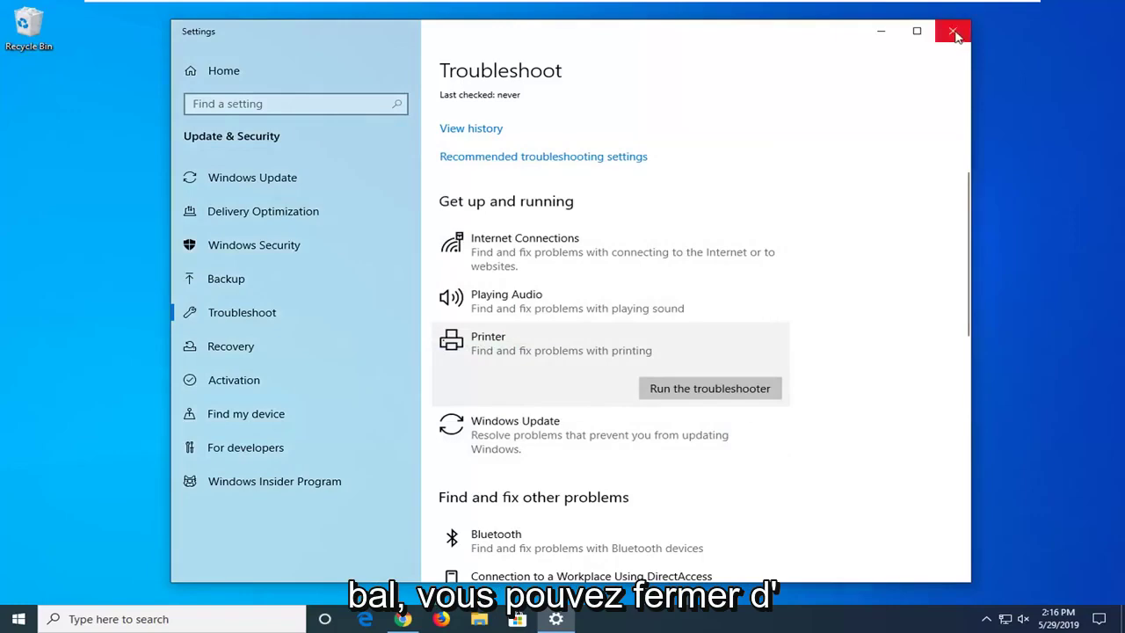
click(957, 37)
- Open Devices and Printers from Control Panel, and collapse and re-expand the Printers group
click(20, 620)
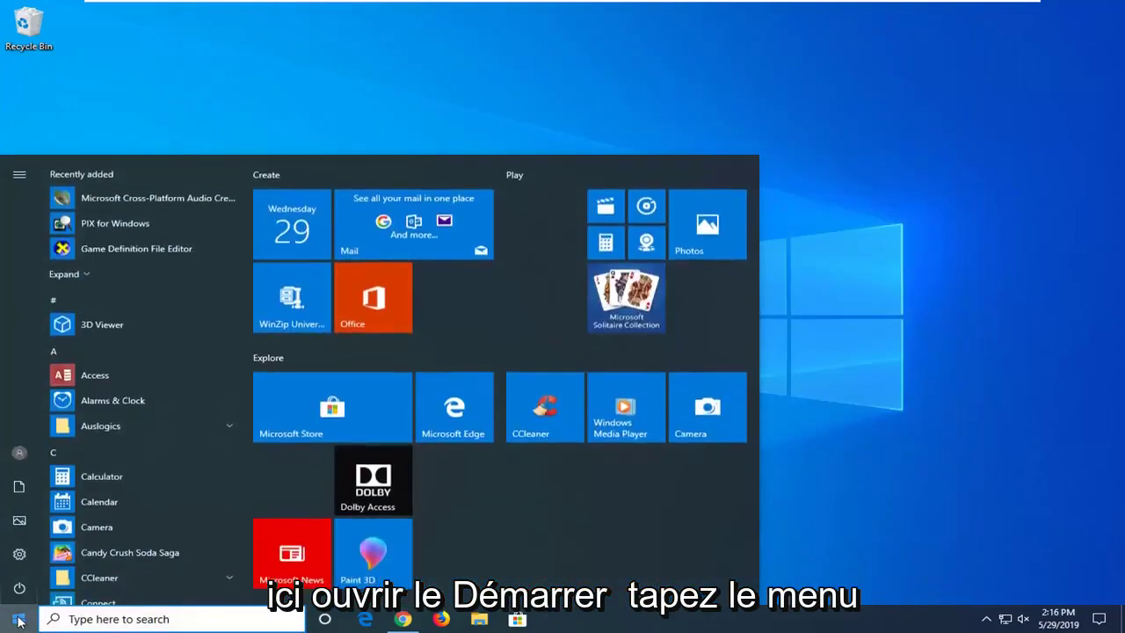
text(control panel)
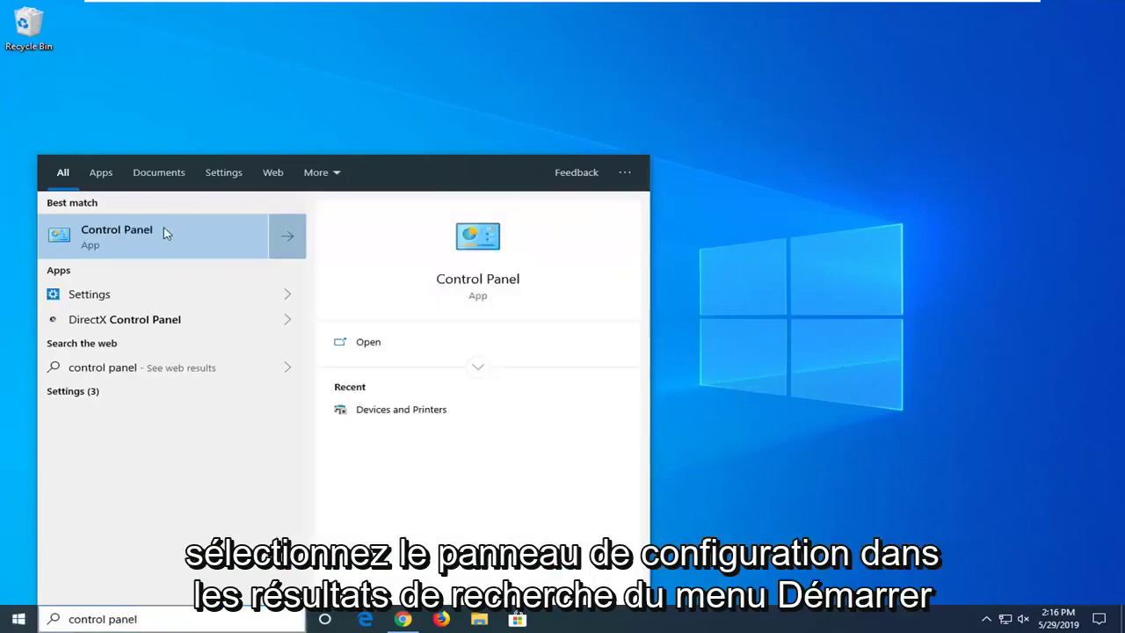
click(165, 232)
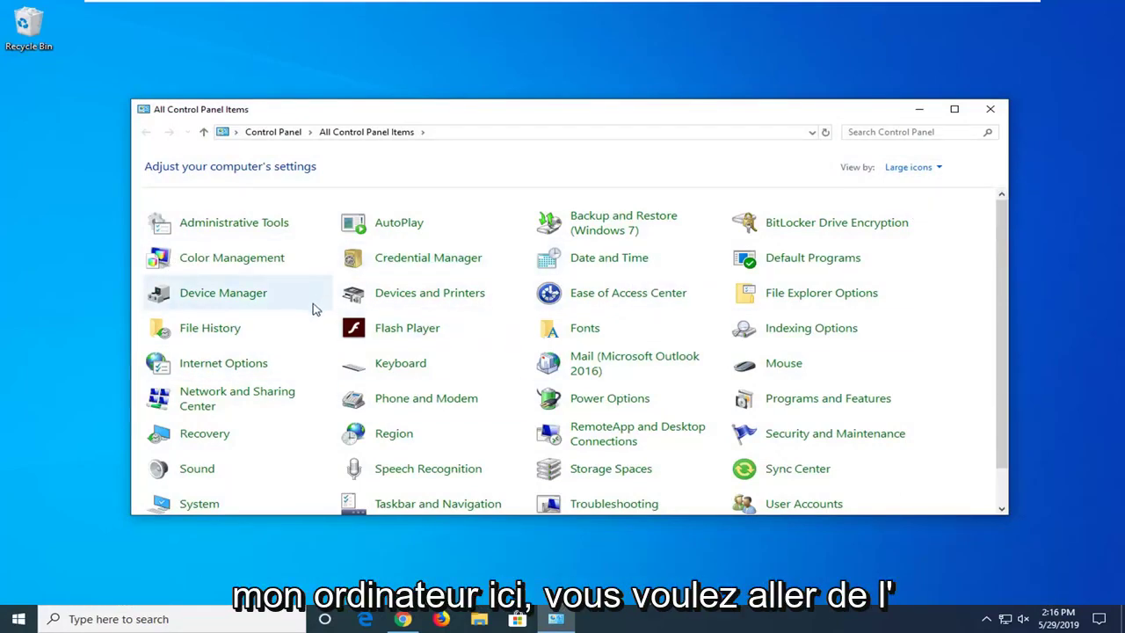
click(448, 298)
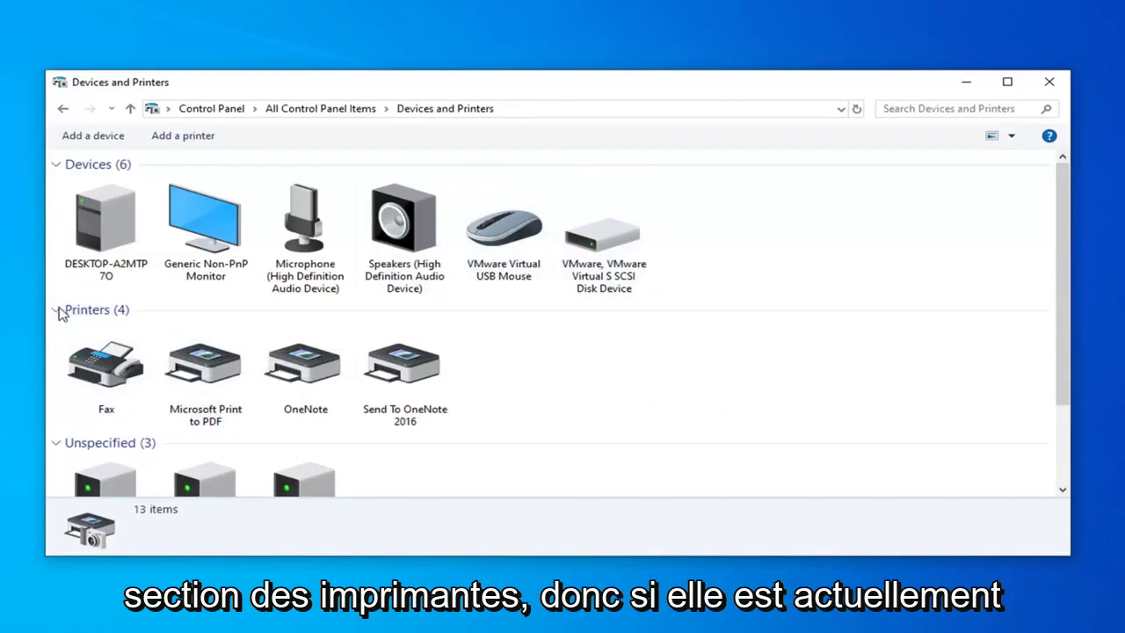
click(58, 312)
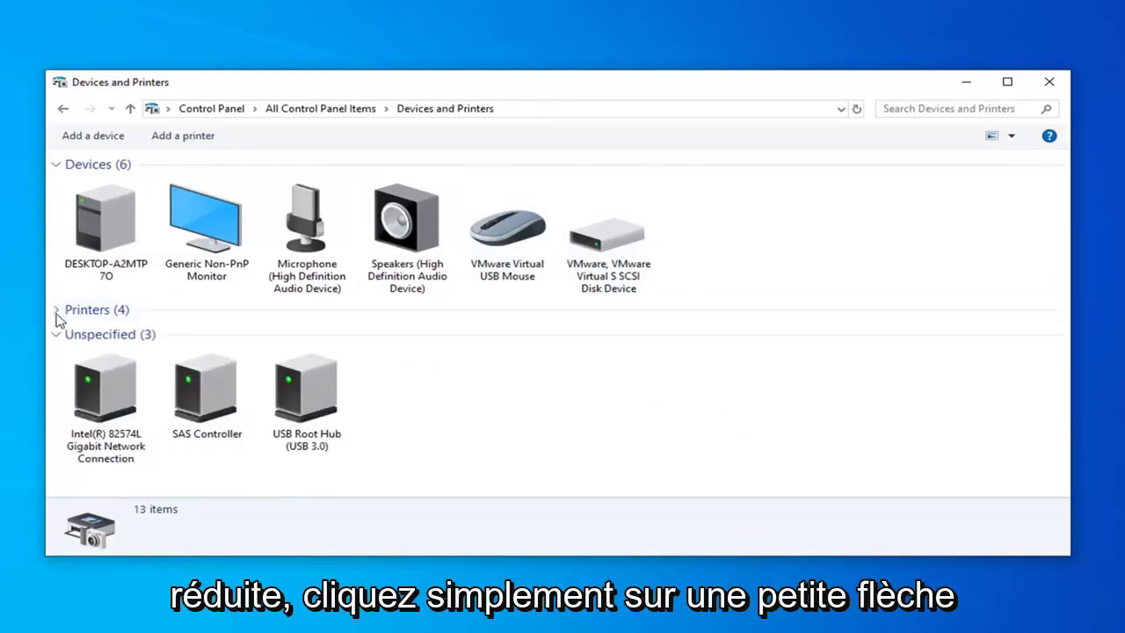
click(57, 313)
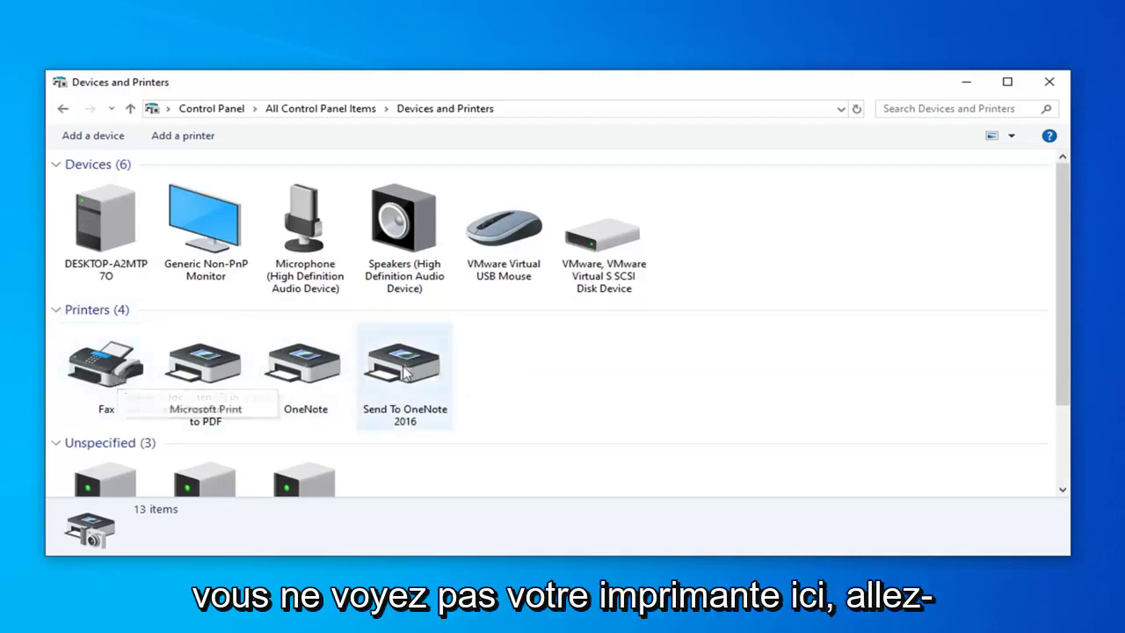
- Start adding a printer and bring up the other search options for a printer that isn't listed
click(187, 141)
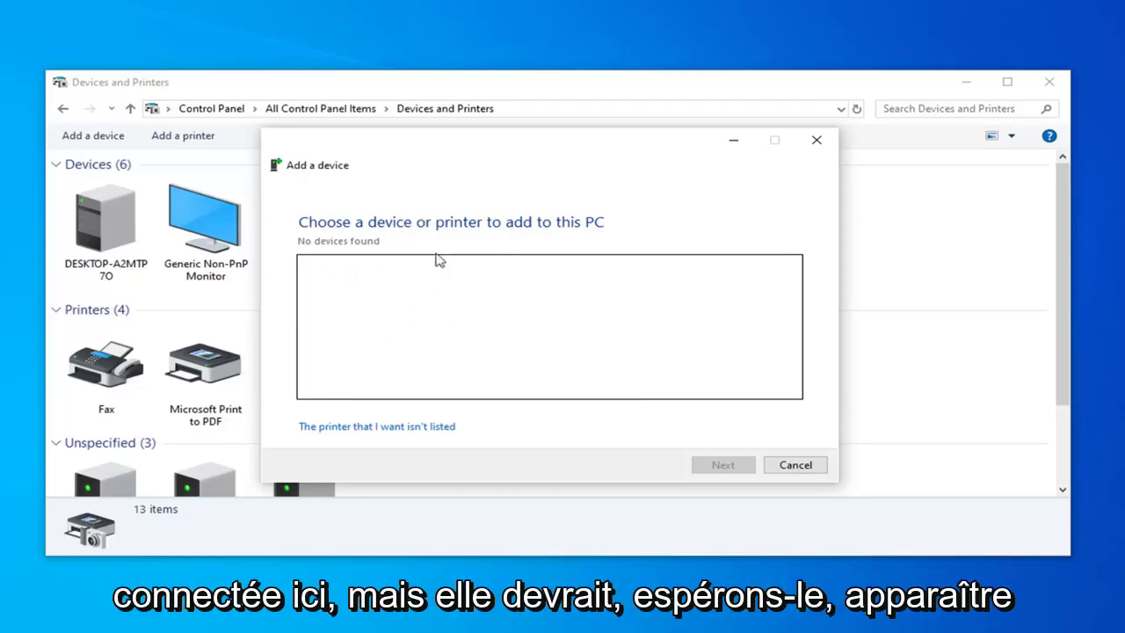
click(390, 431)
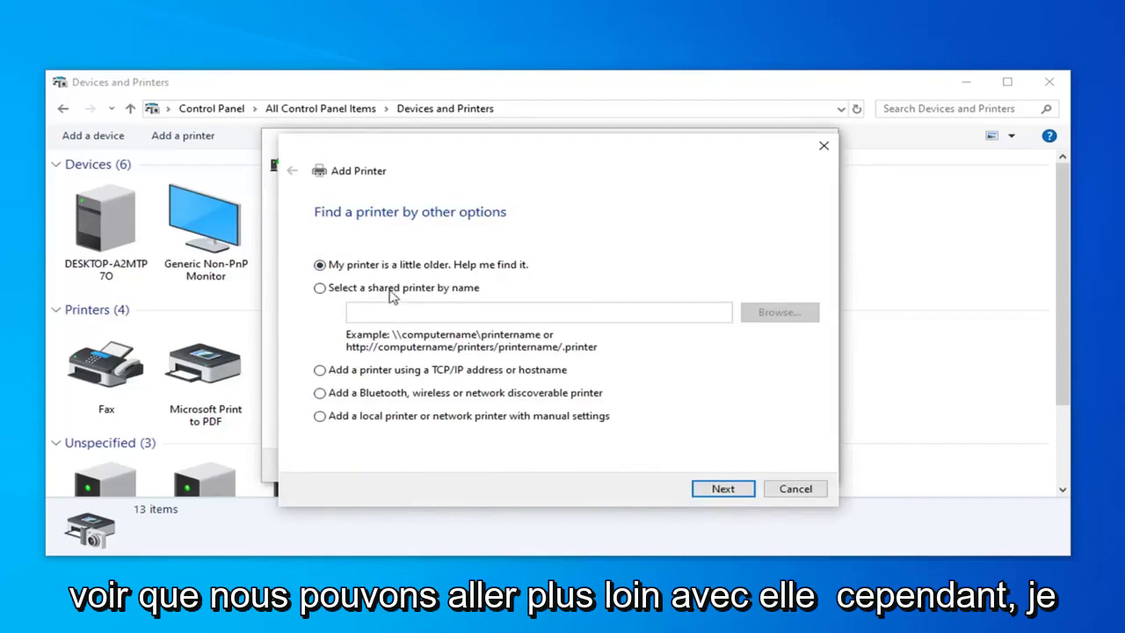
mouse_move(403, 152)
mouse_down()
mouse_move(382, 136)
mouse_move(403, 143)
mouse_up()
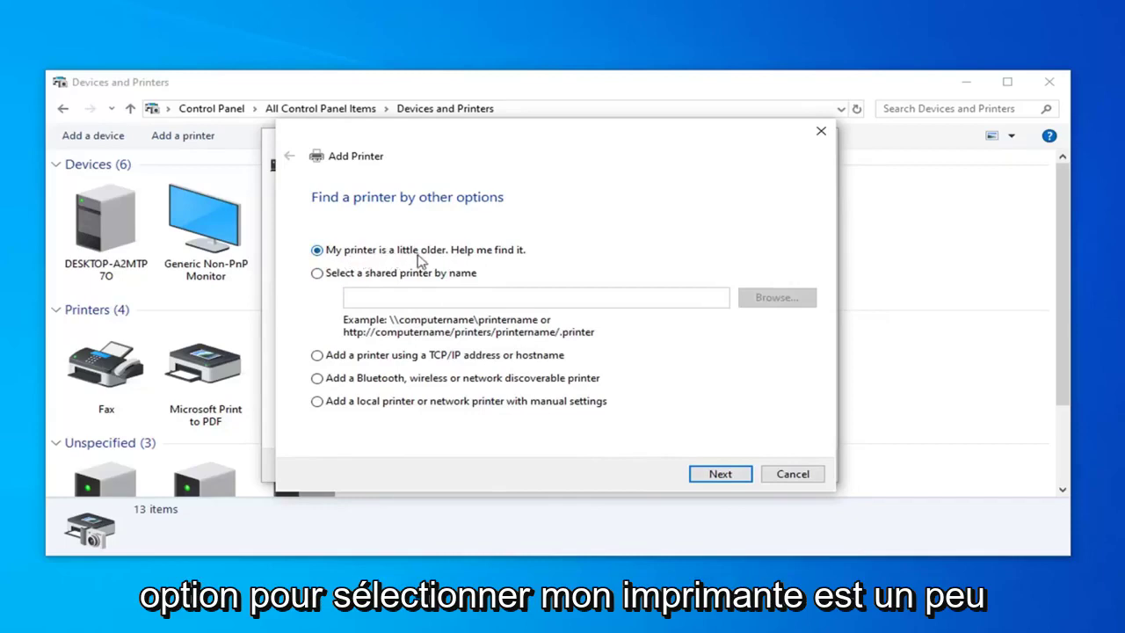
- Try adding a local printer with manual settings on an existing port up to driver selection, cancel, and close the printer windows
click(318, 402)
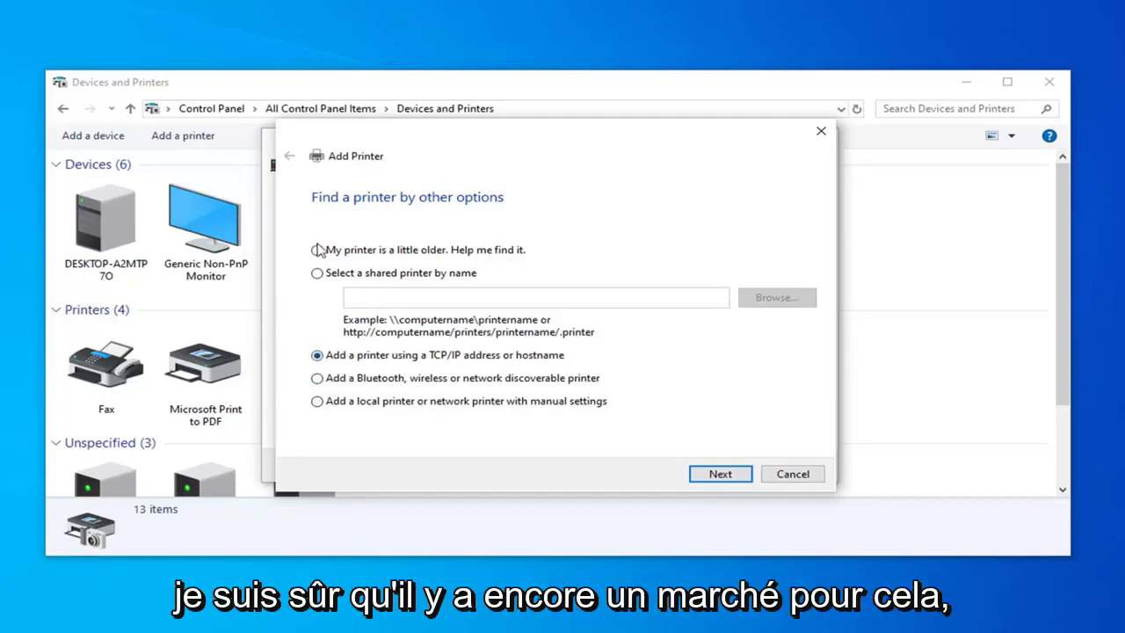
click(324, 403)
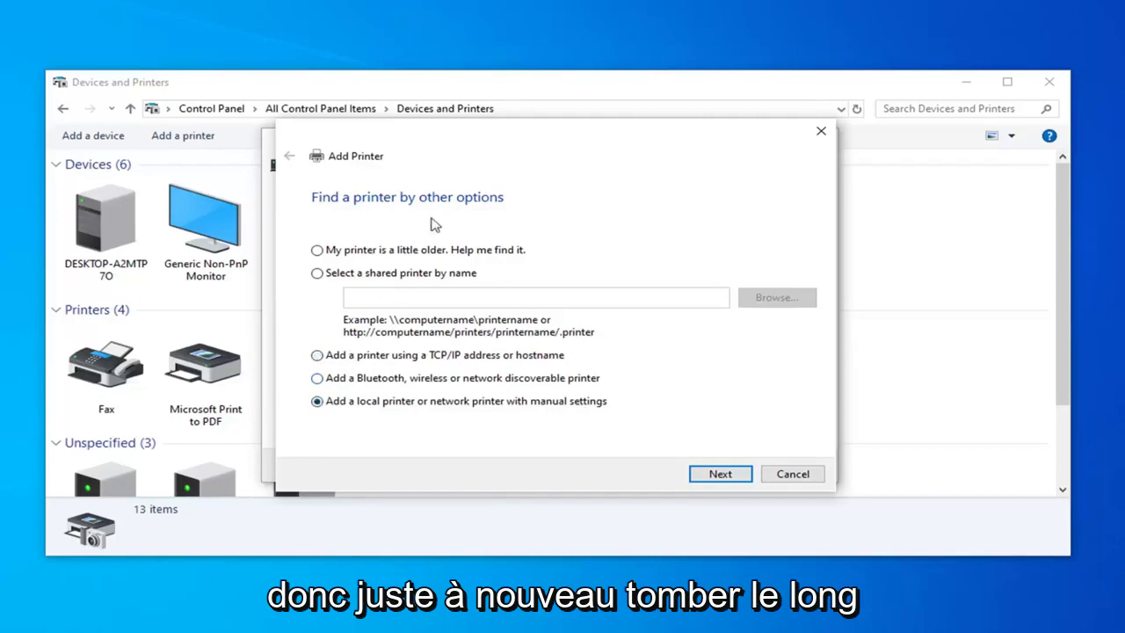
click(703, 477)
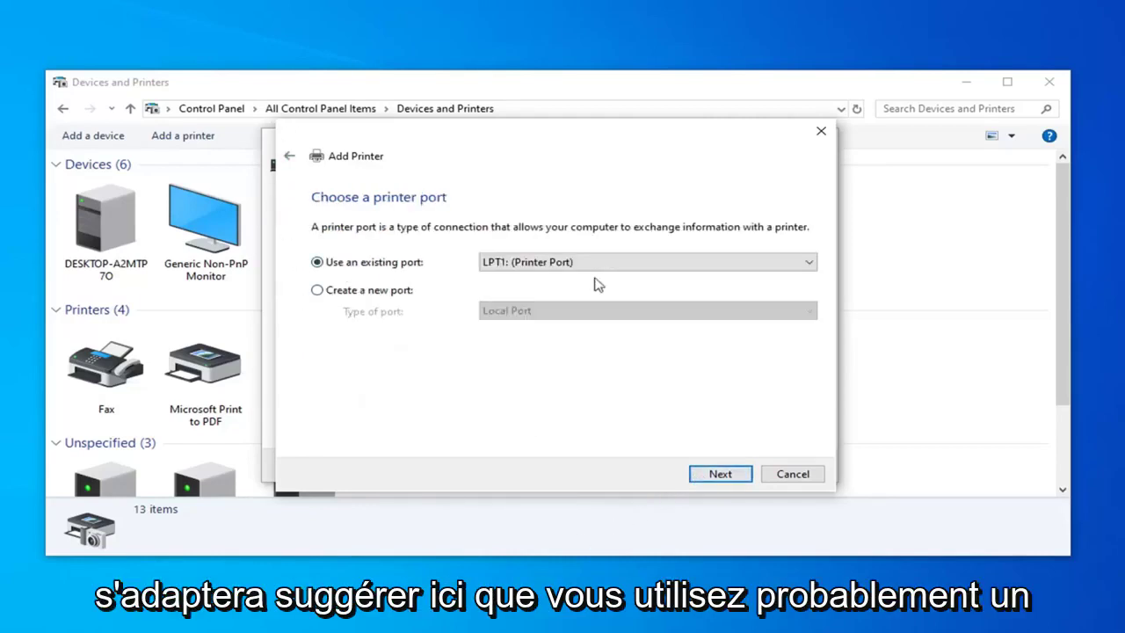
click(533, 262)
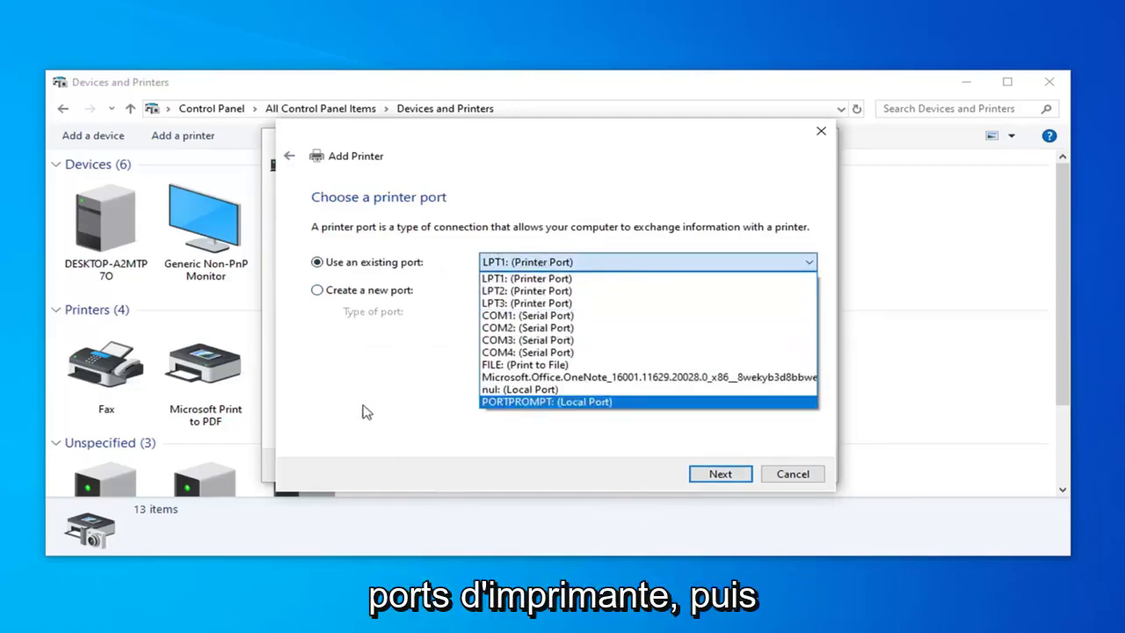
click(636, 484)
click(721, 474)
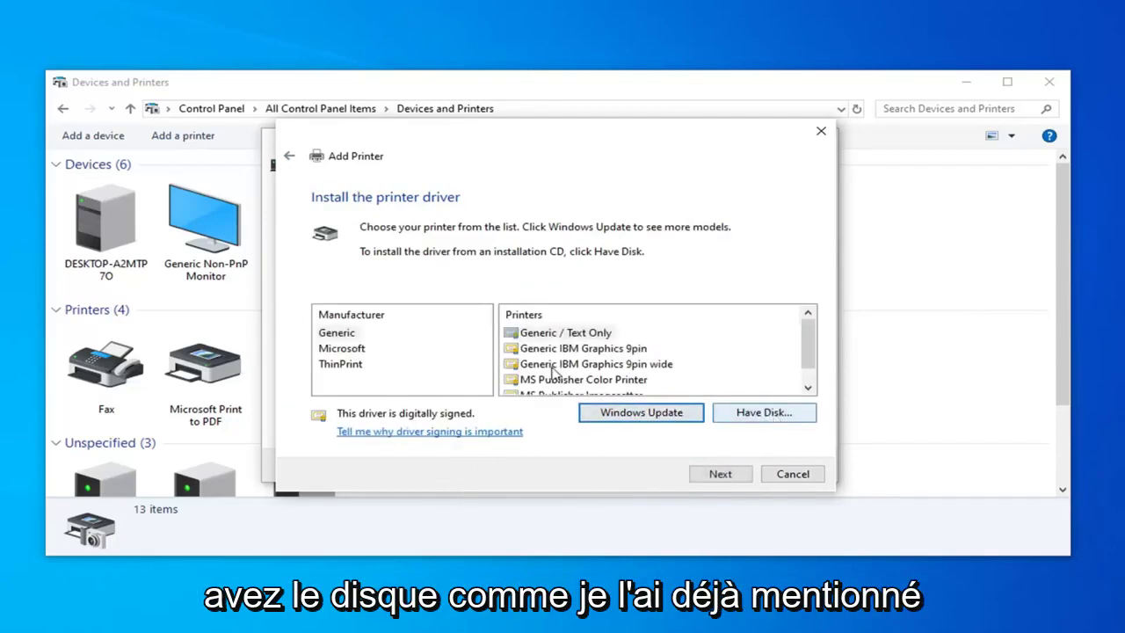
click(789, 476)
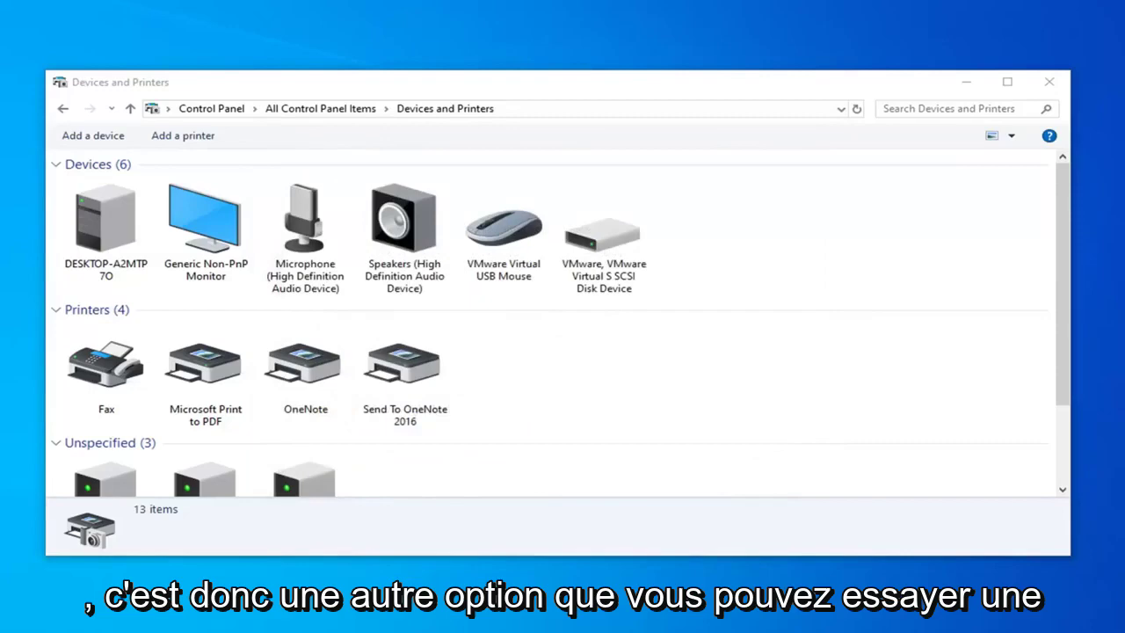
click(1050, 82)
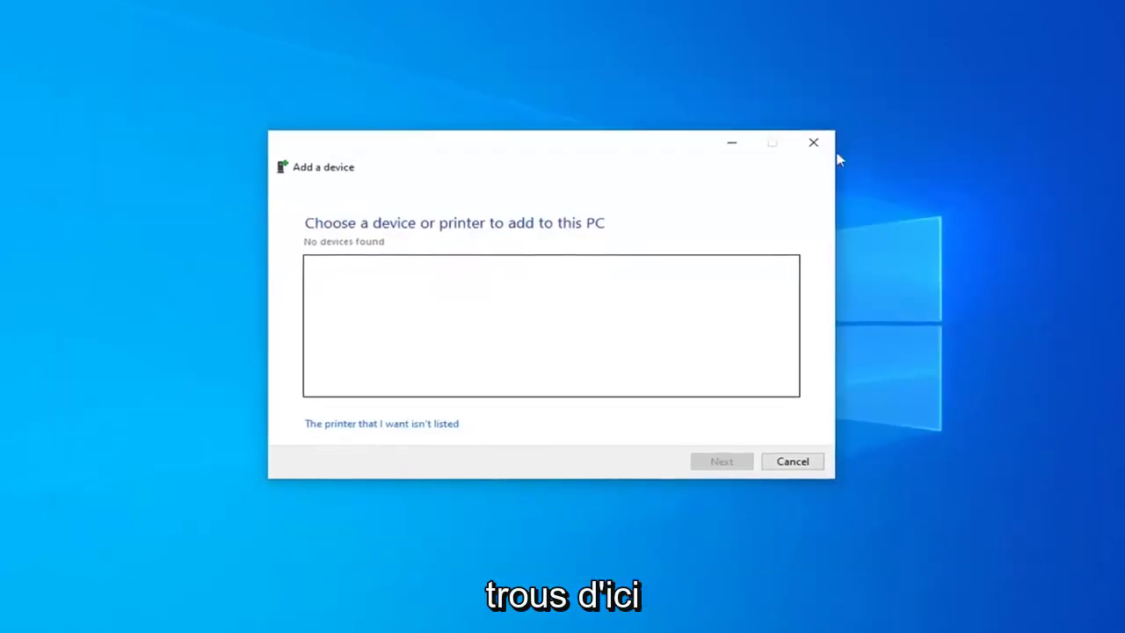
click(816, 140)
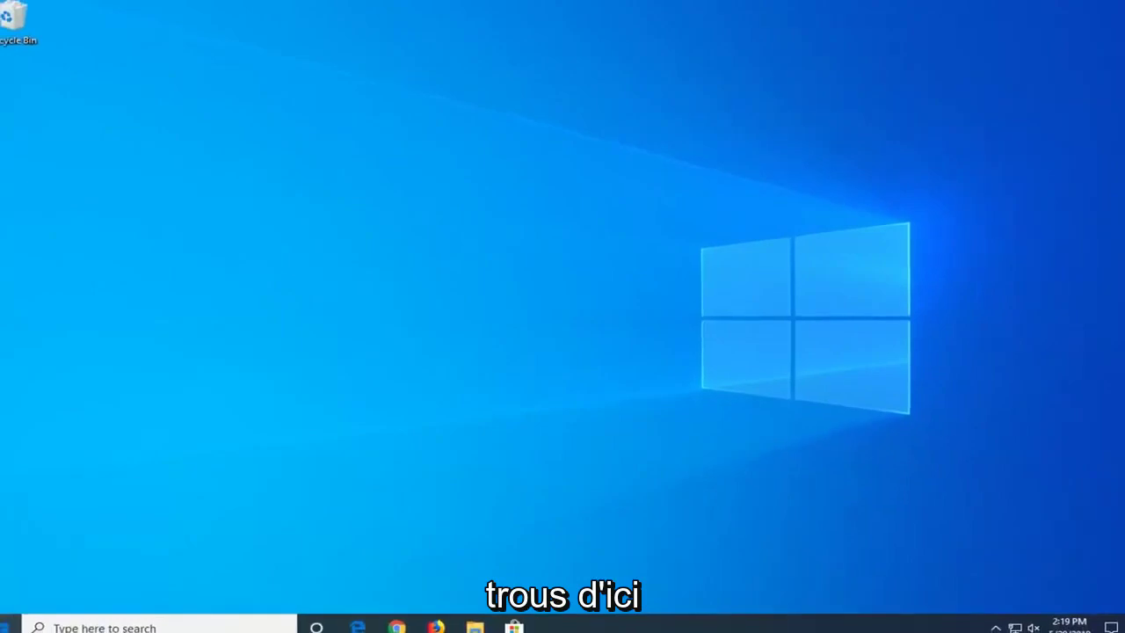
- Search Windows for "device manager", open Device Manager, and expand the Print queues category
click(5, 627)
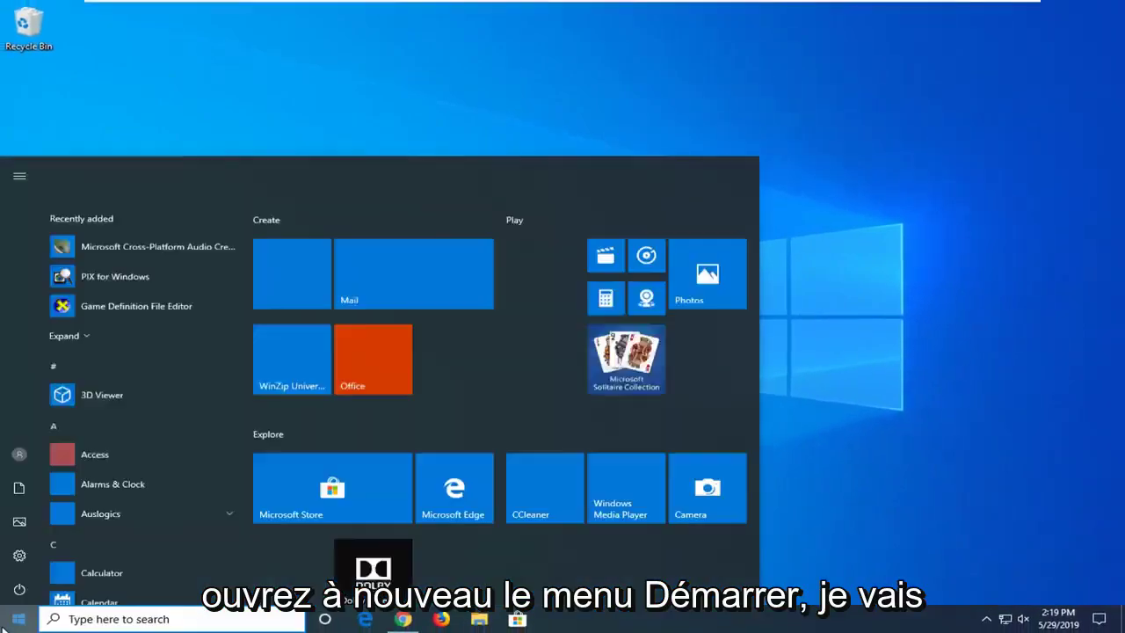
text(device manager)
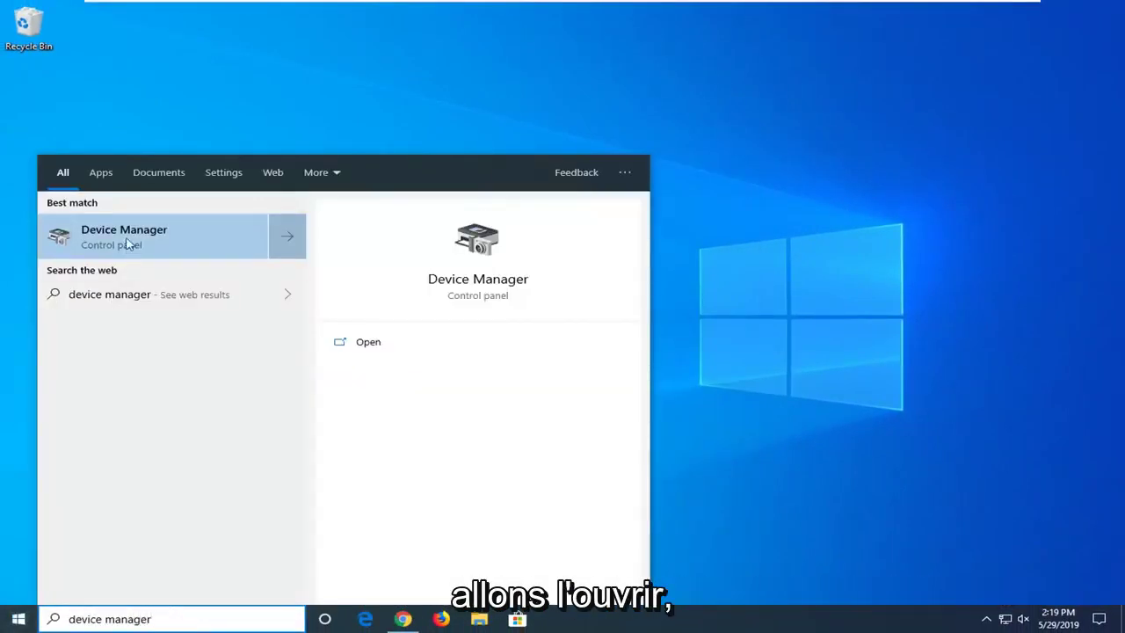
click(156, 253)
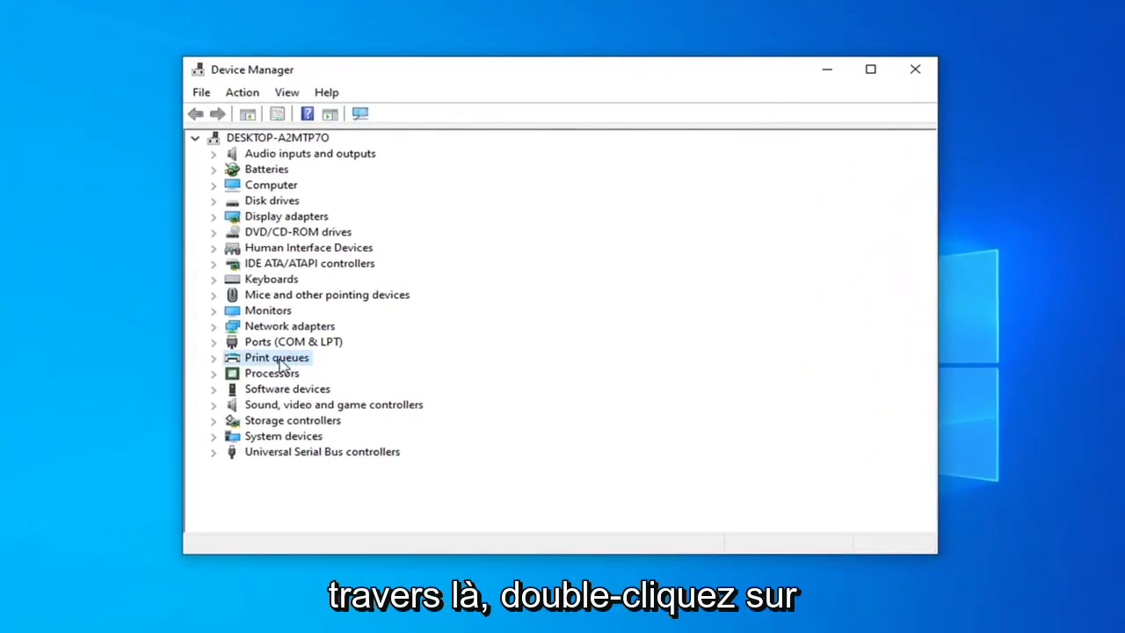
click(213, 360)
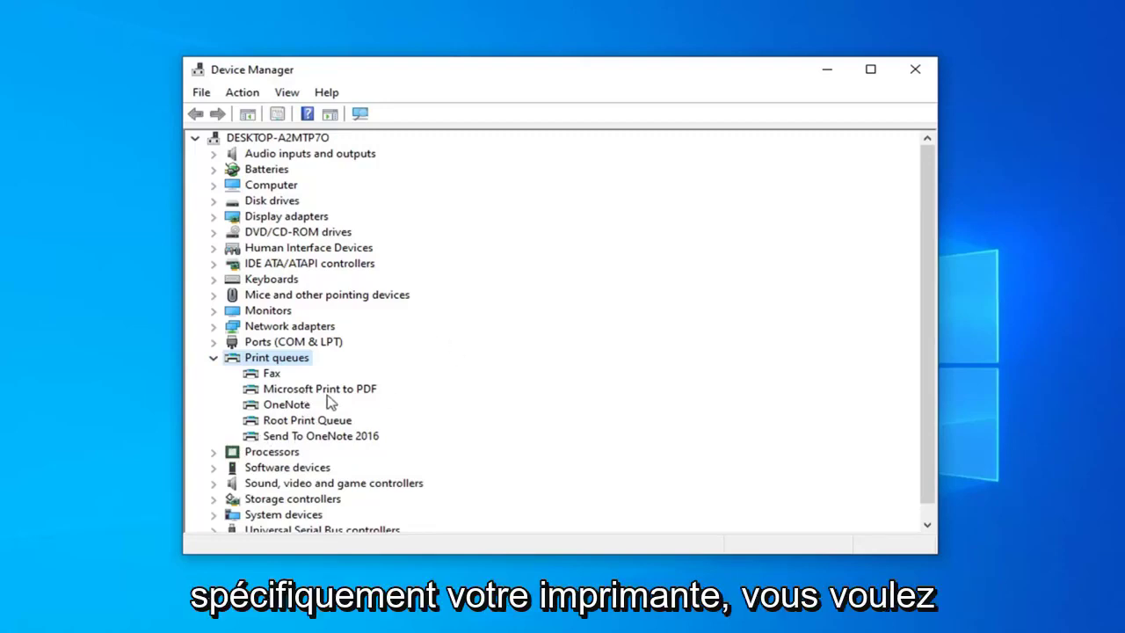
- Uninstall the Microsoft Print to PDF device from the print queues and close Device Manager
right_click(282, 389)
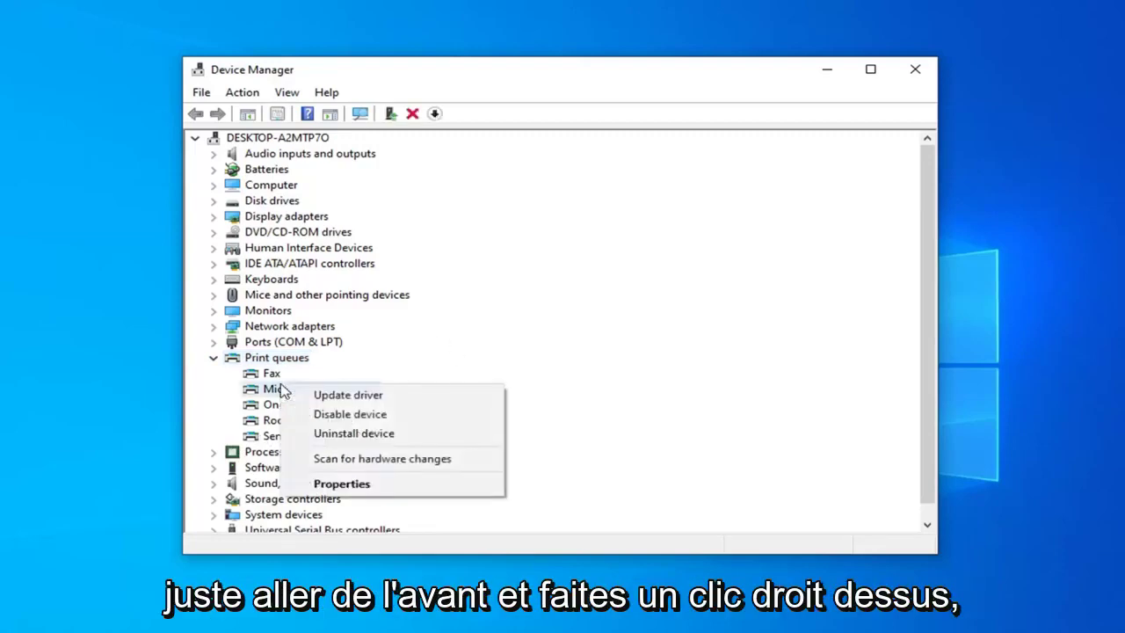
click(356, 436)
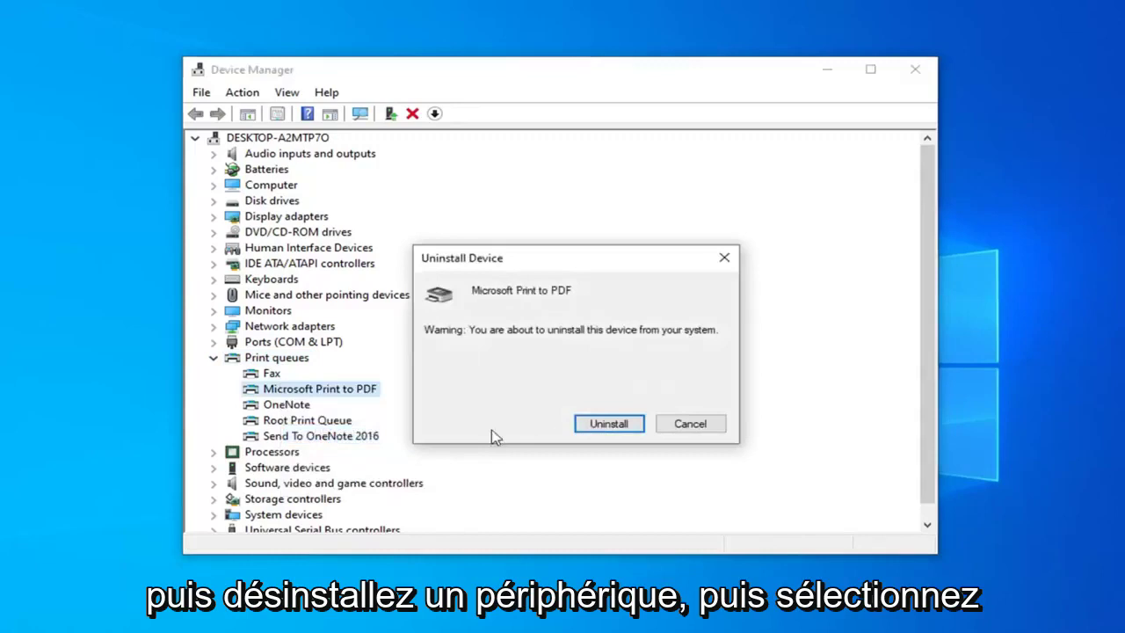
click(616, 432)
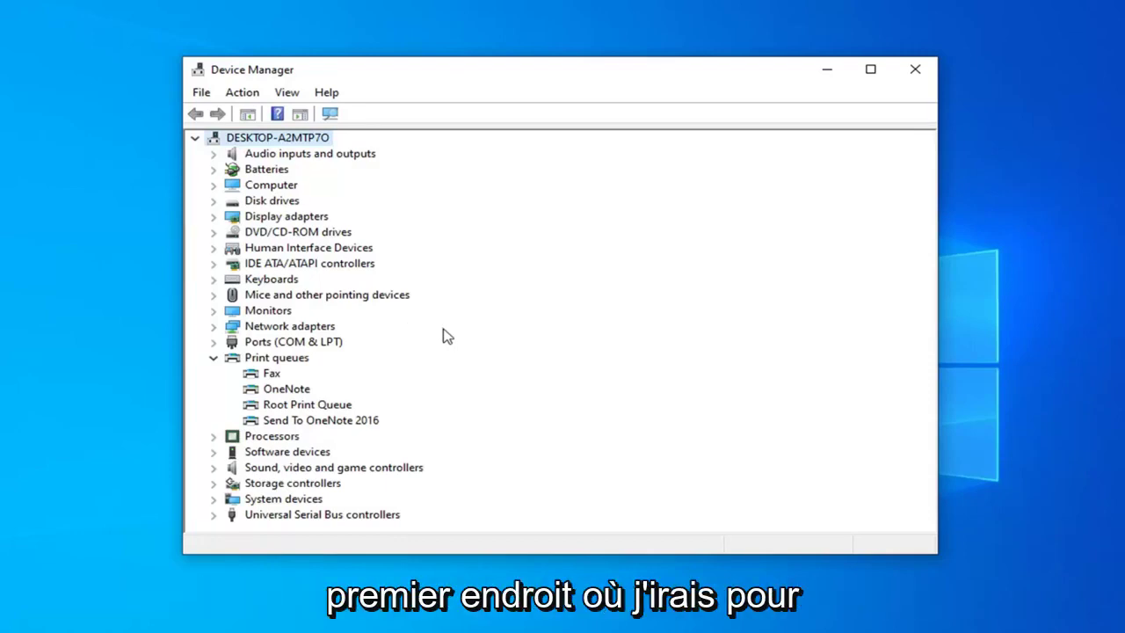
click(915, 72)
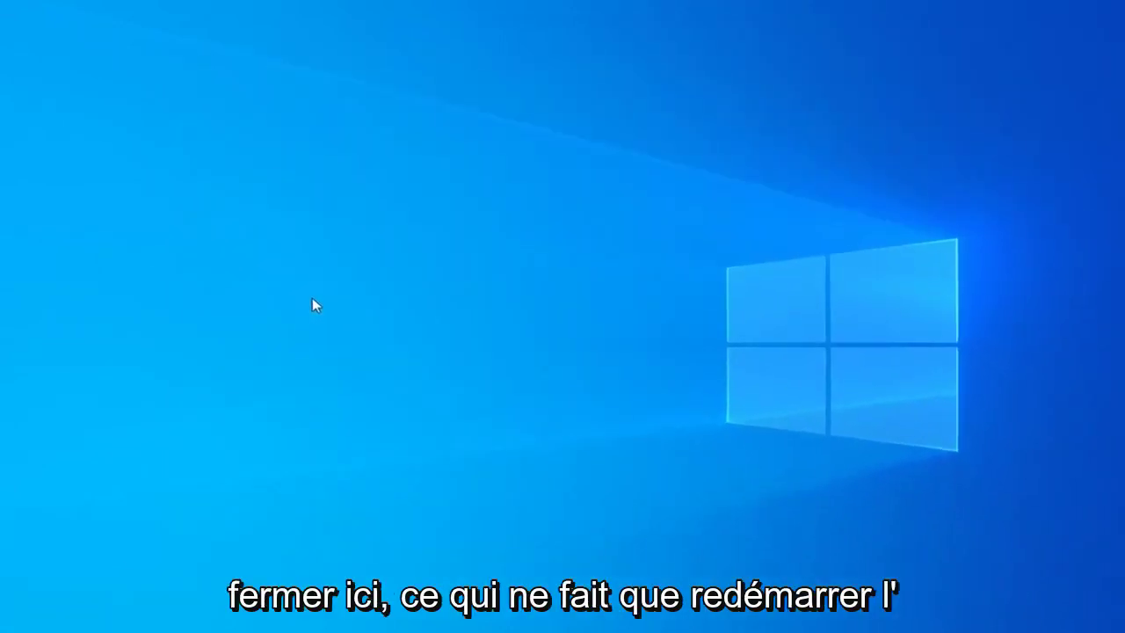